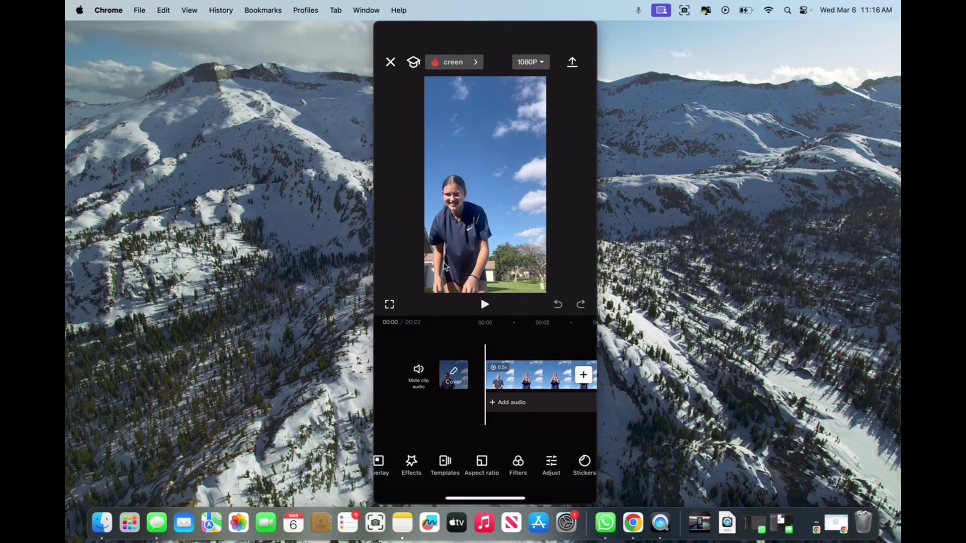
click(445, 267)
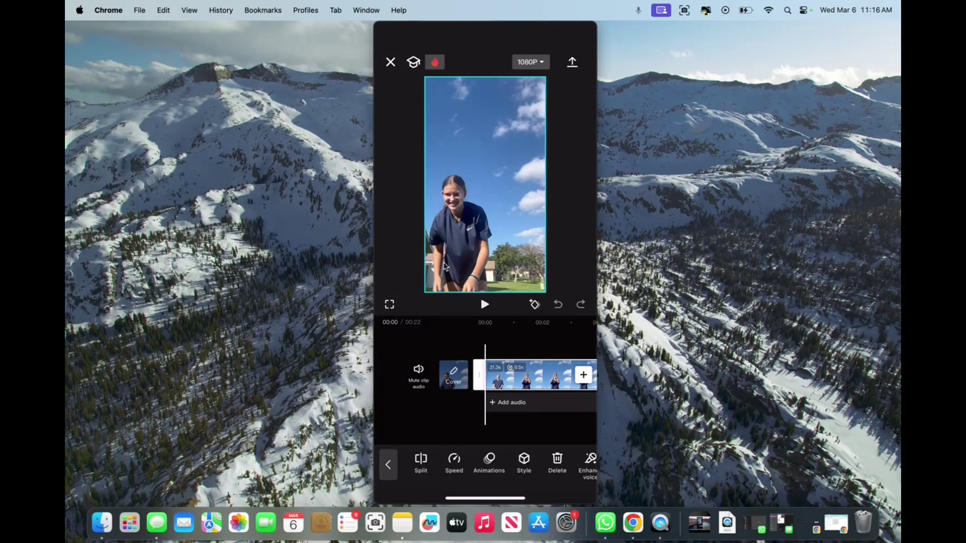
click(445, 266)
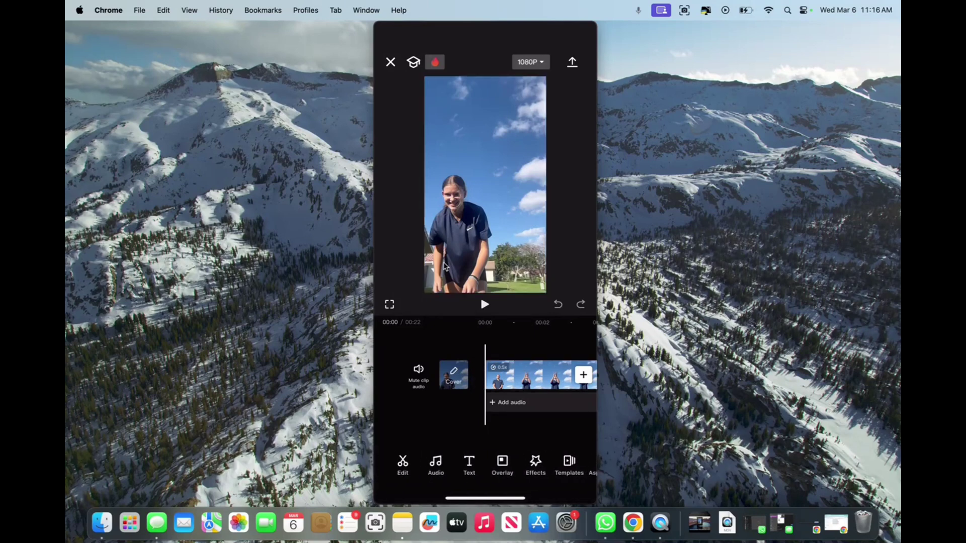
scroll(483, 466, right, 3)
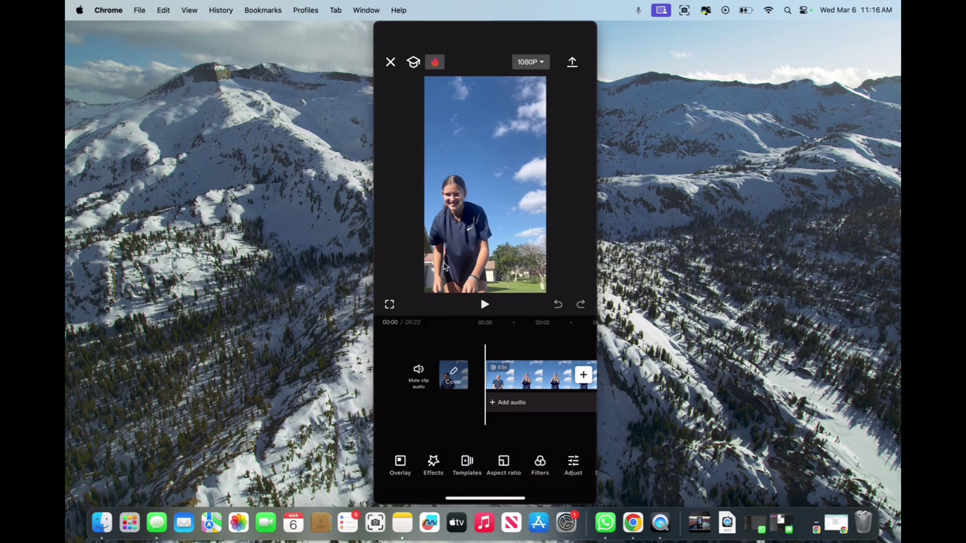